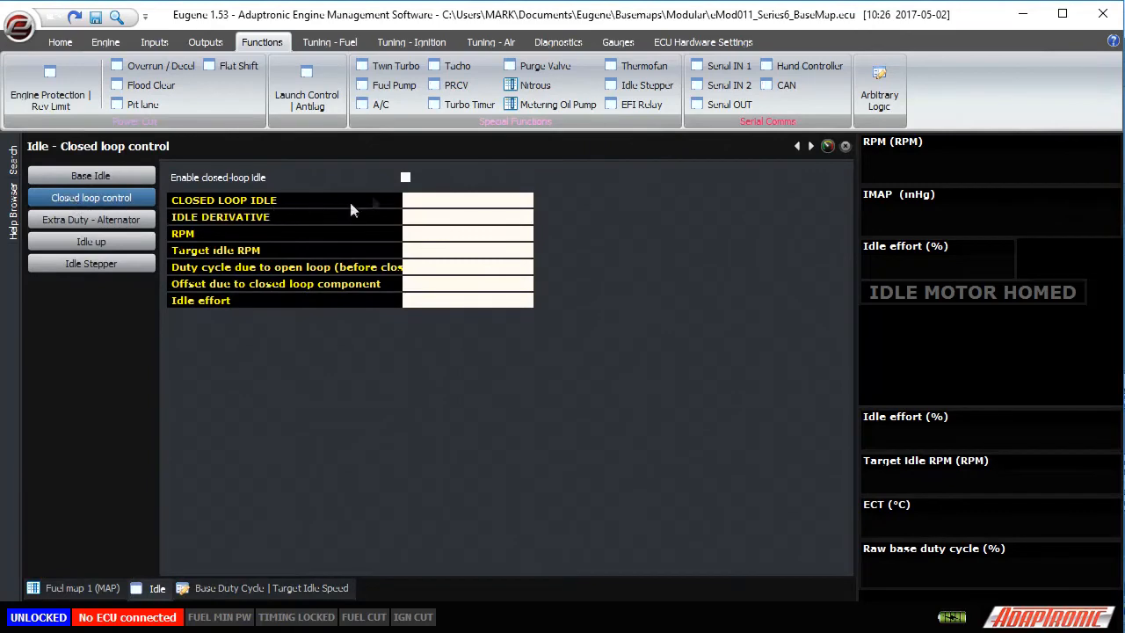
Step: Enable closed-loop idle control in the idle settings
{"action": "left_click", "coordinate": [405, 178]}
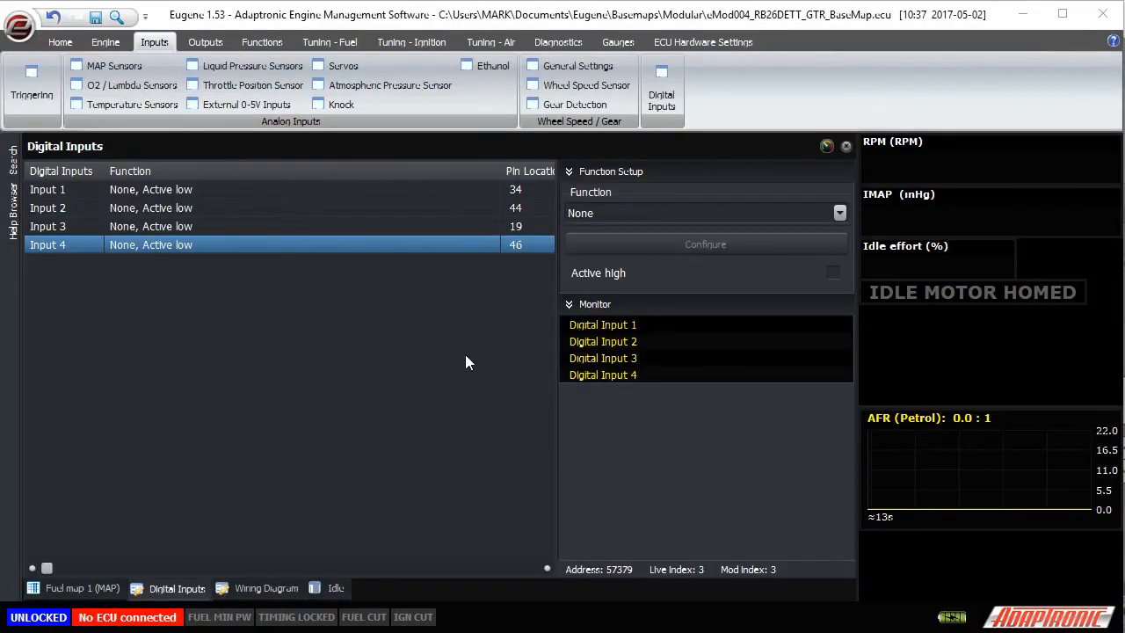
Step: Assign the Power steering function to digital input 1
{"action": "left_click", "coordinate": [180, 189]}
{"action": "left_click", "coordinate": [700, 215]}
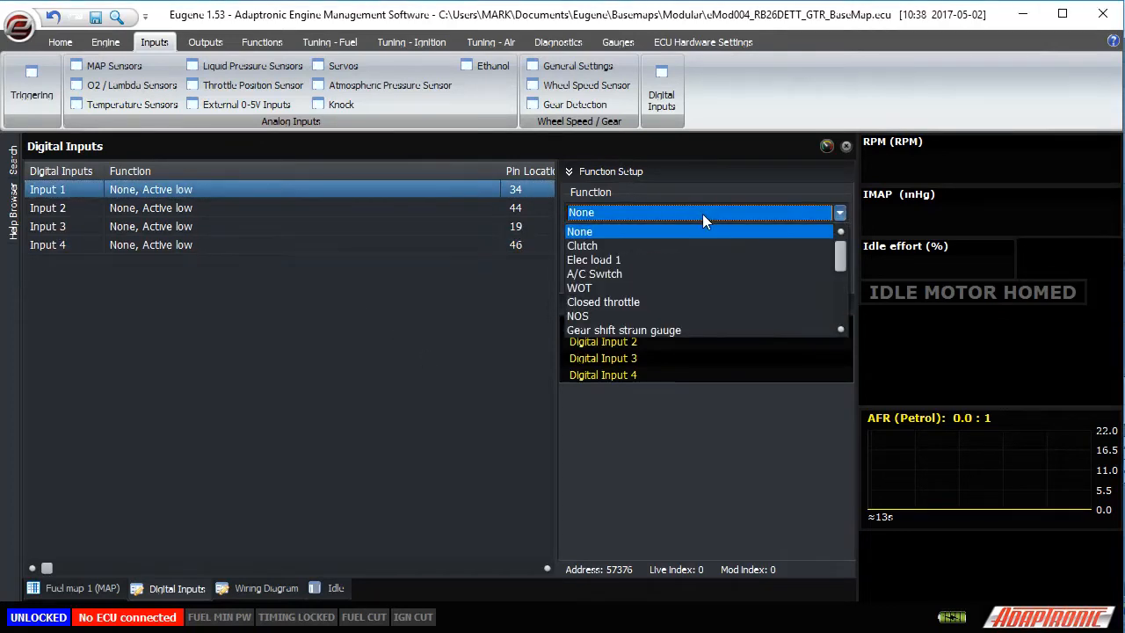
{"action": "key", "text": "p"}
{"action": "left_click", "coordinate": [702, 214]}
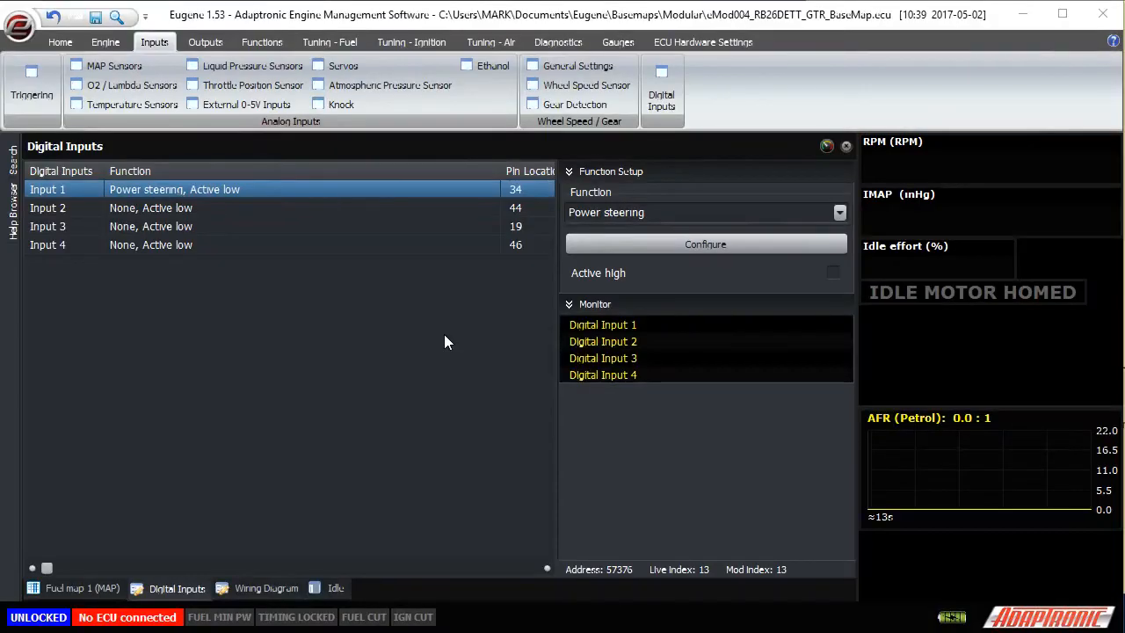
Step: Assign the Elec load 1 function to digital input 2 and make that input active high
{"action": "left_click", "coordinate": [424, 209]}
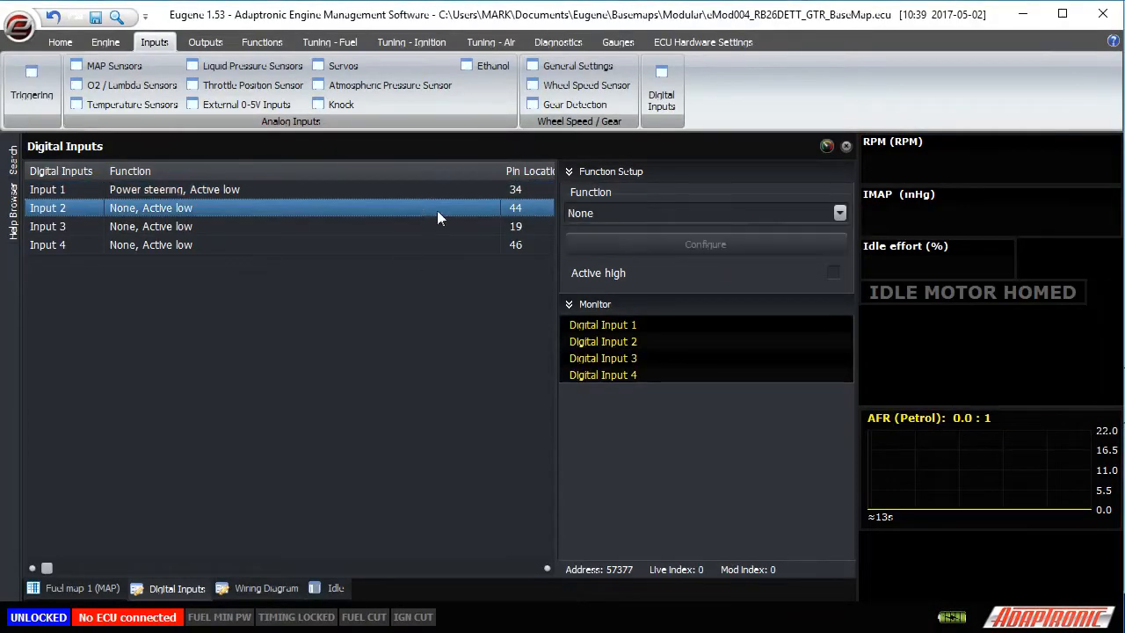
{"action": "left_click", "coordinate": [633, 218]}
{"action": "scroll", "coordinate": [633, 214], "scroll_direction": "down", "scroll_amount": 2}
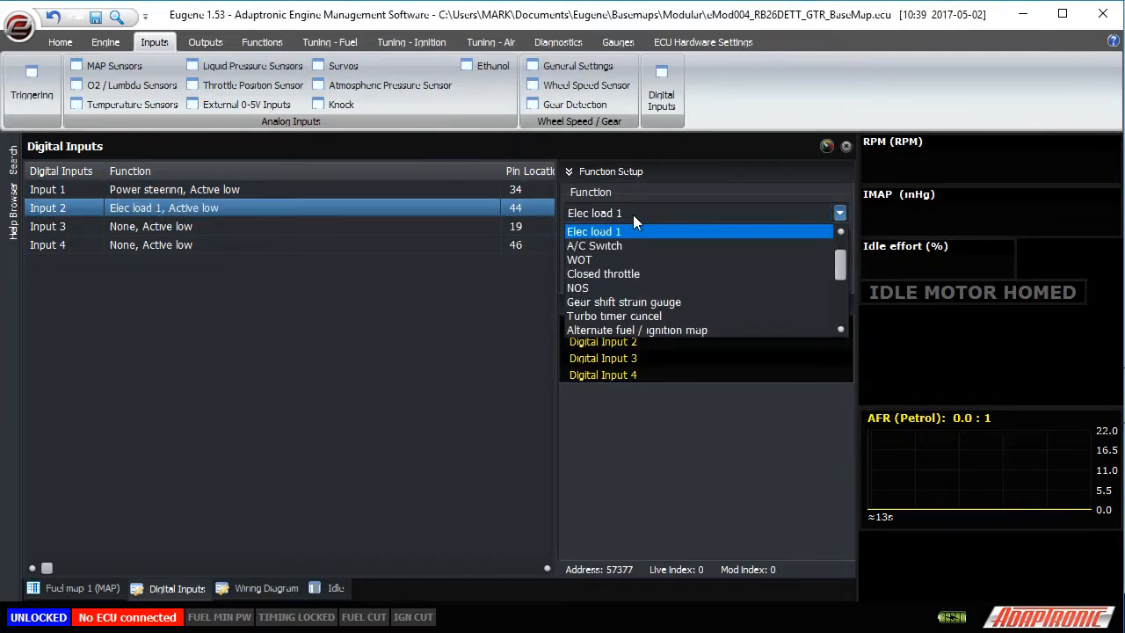
{"action": "left_click", "coordinate": [623, 231]}
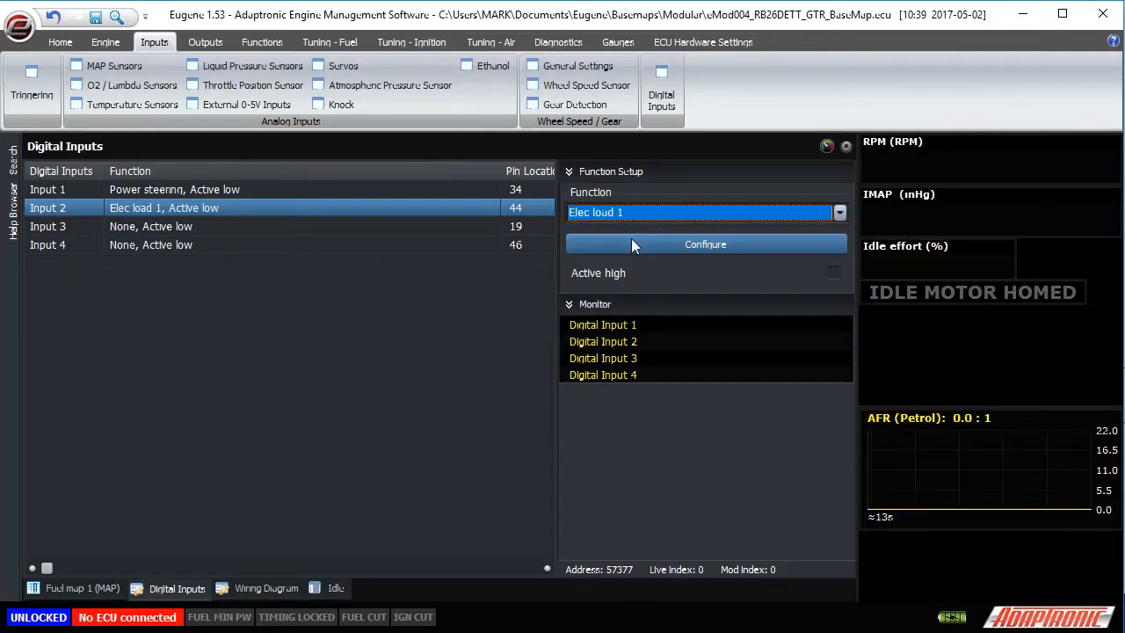
{"action": "left_click", "coordinate": [837, 274]}
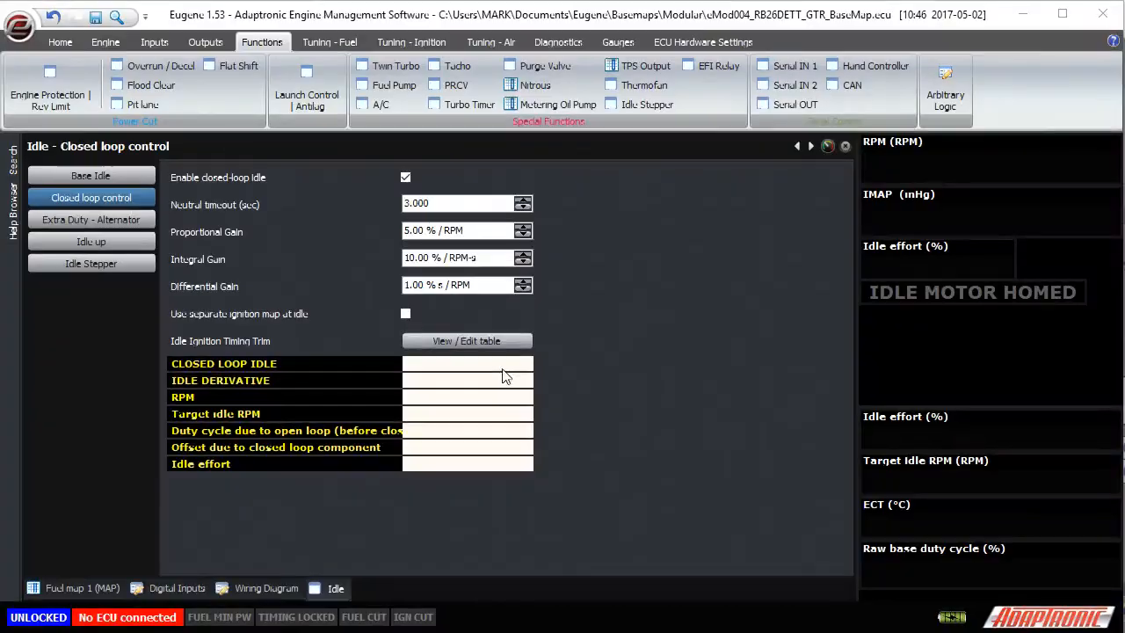
Step: Set the alternator channel for the extra idle duty to Ch 16 - Ext1
{"action": "left_click", "coordinate": [117, 225]}
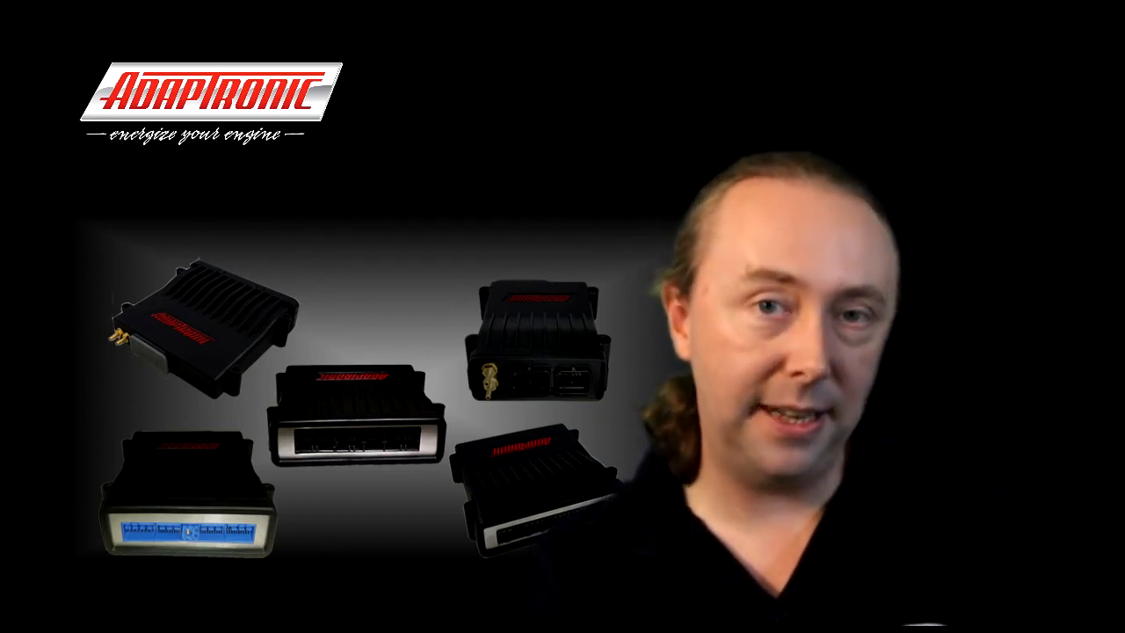
{"action": "left_click", "coordinate": [525, 176]}
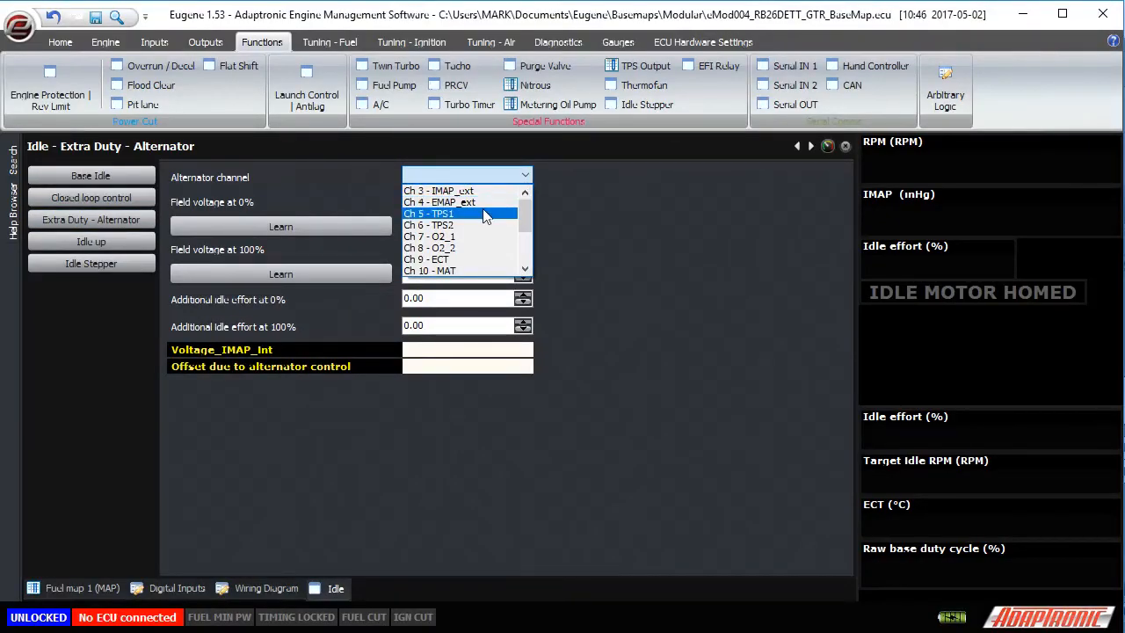
{"action": "scroll", "coordinate": [486, 267], "scroll_direction": "down", "scroll_amount": 3}
{"action": "scroll", "coordinate": [485, 270], "scroll_direction": "down", "scroll_amount": 2}
{"action": "left_click", "coordinate": [482, 261]}
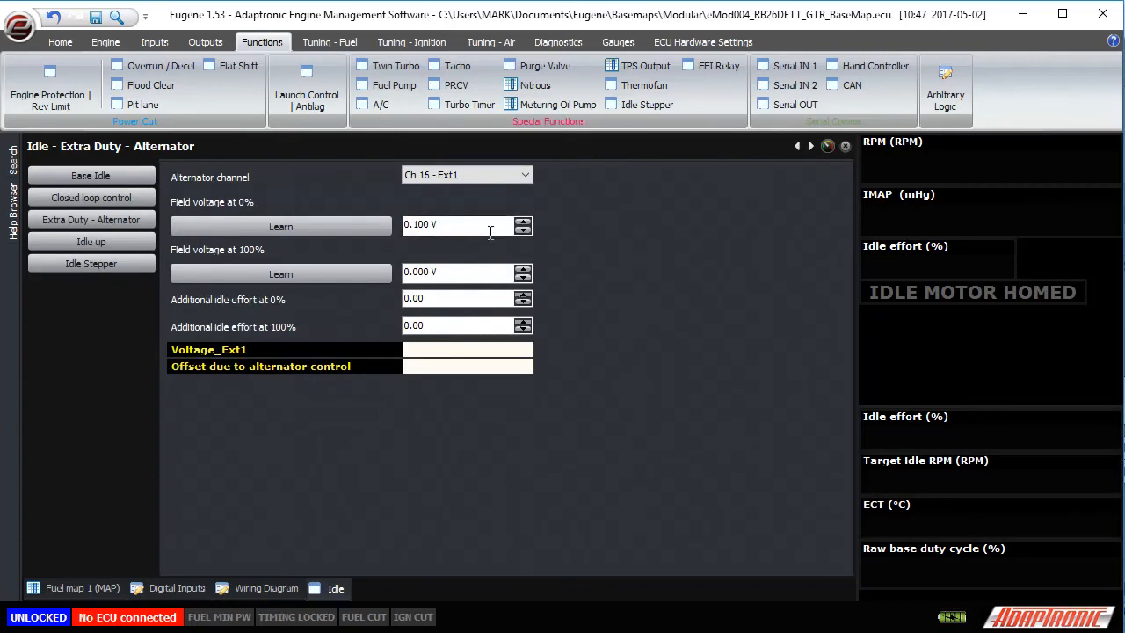
Step: Set the alternator field voltage at 100% to 12 V
{"action": "left_click", "coordinate": [490, 231]}
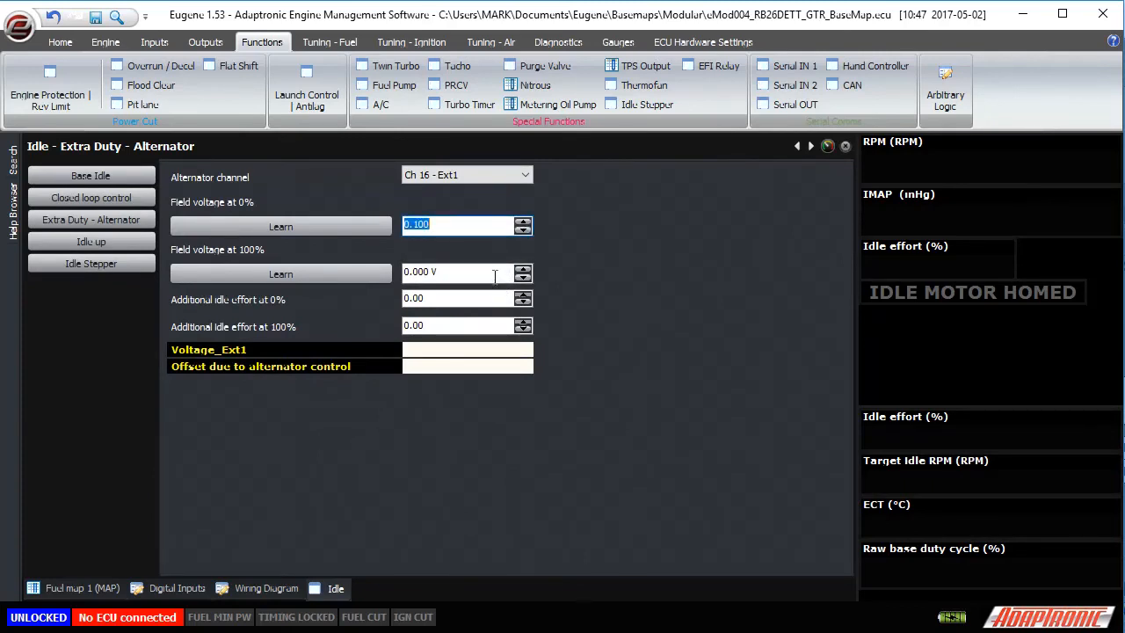
{"action": "left_click", "coordinate": [494, 275]}
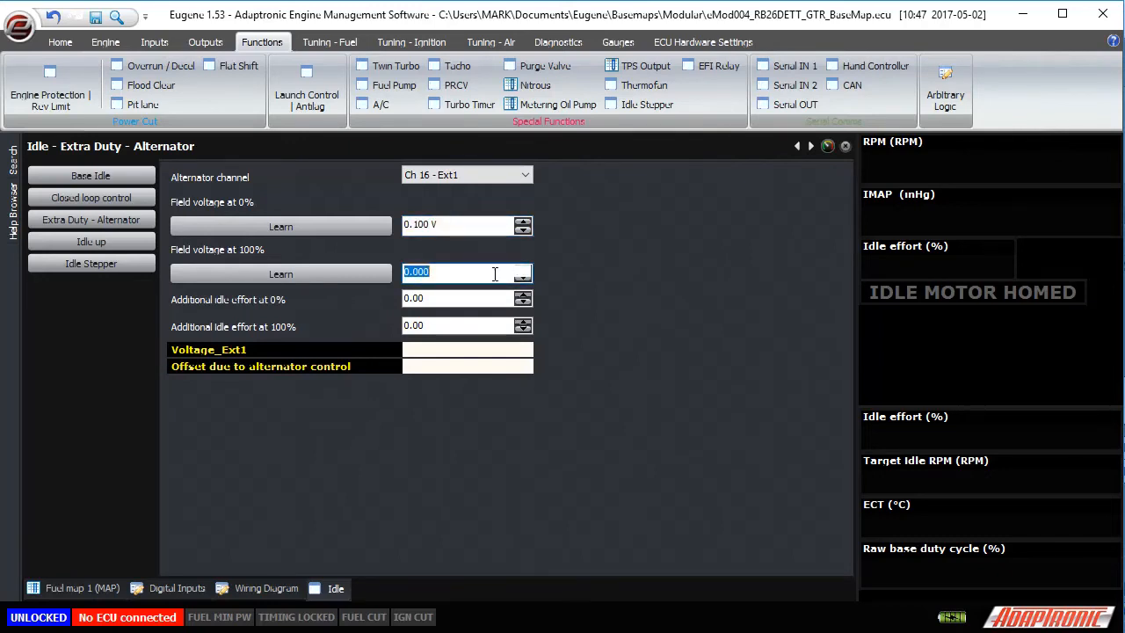
{"action": "type", "text": "12"}
{"action": "key", "text": "Return"}
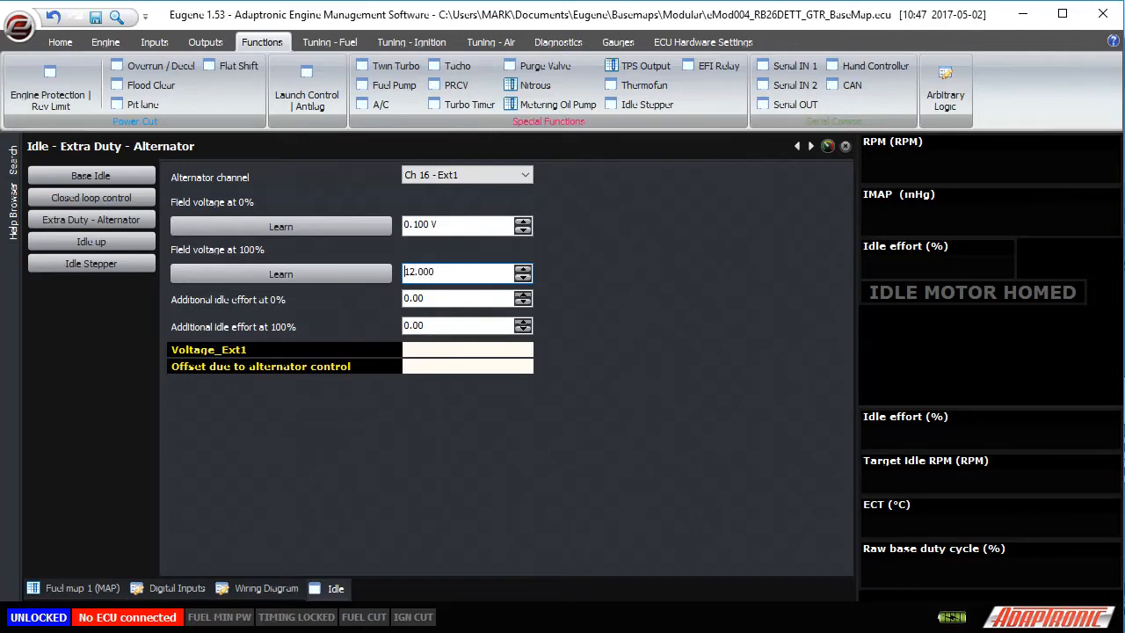
Step: Set the alternator's additional idle effort to 0 at 0% and 50 at 100%
{"action": "left_click", "coordinate": [465, 301]}
{"action": "type", "text": "0"}
{"action": "key", "text": "Return"}
{"action": "left_click", "coordinate": [505, 326]}
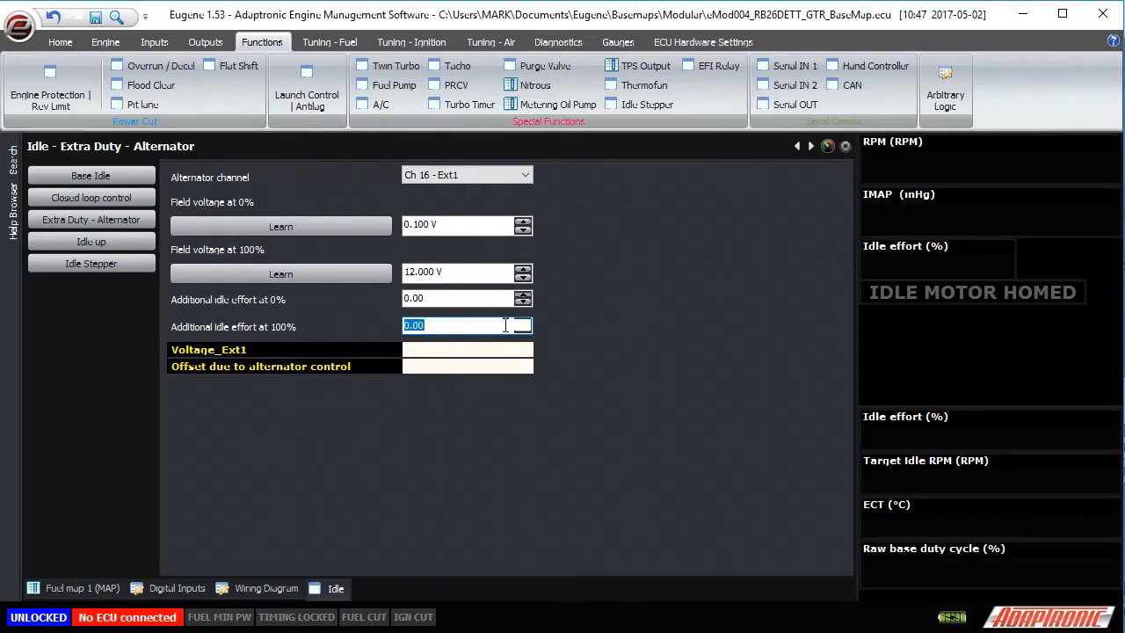
{"action": "type", "text": "50"}
{"action": "key", "text": "Return"}
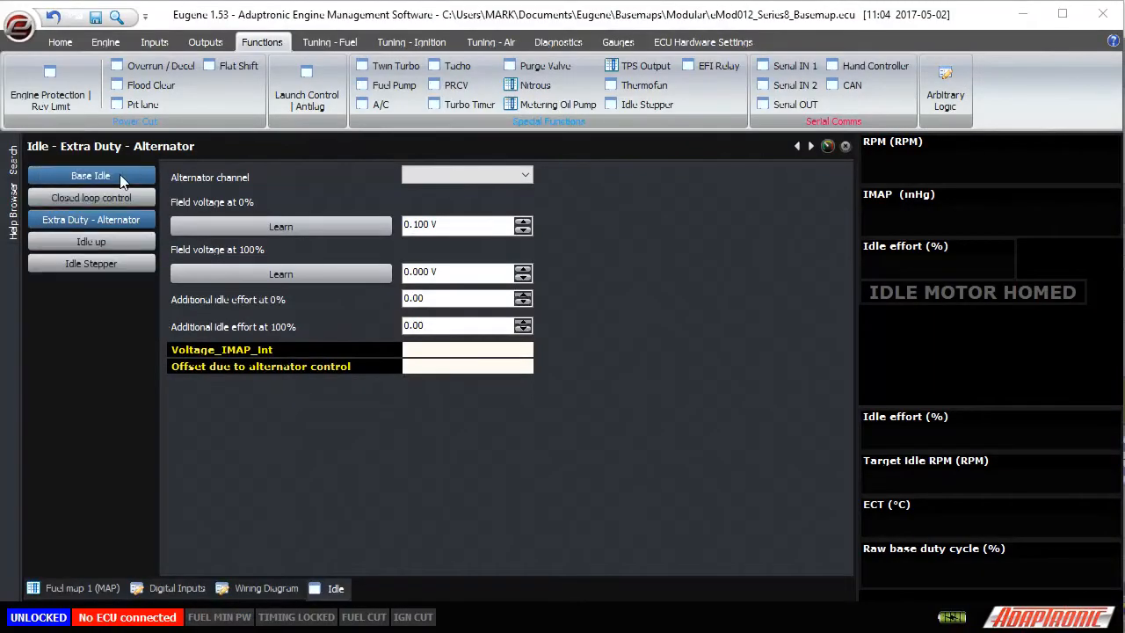
Step: Set the post crank idle effort at 10 s after engine start to 10 for all coolant temperatures
{"action": "left_click", "coordinate": [91, 176]}
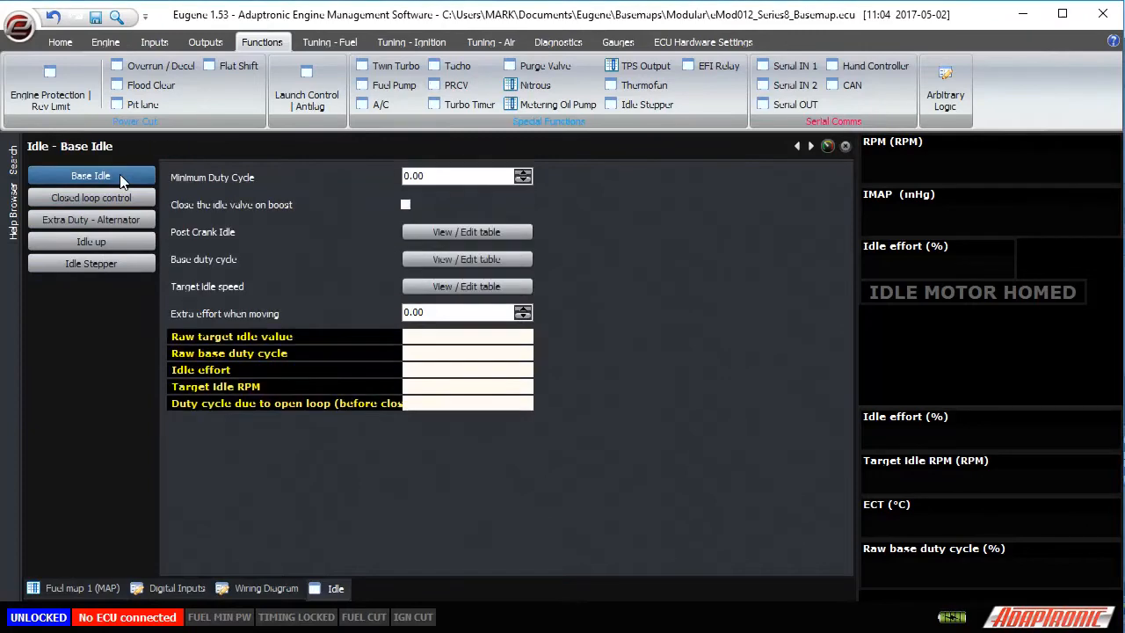
{"action": "left_click", "coordinate": [446, 234]}
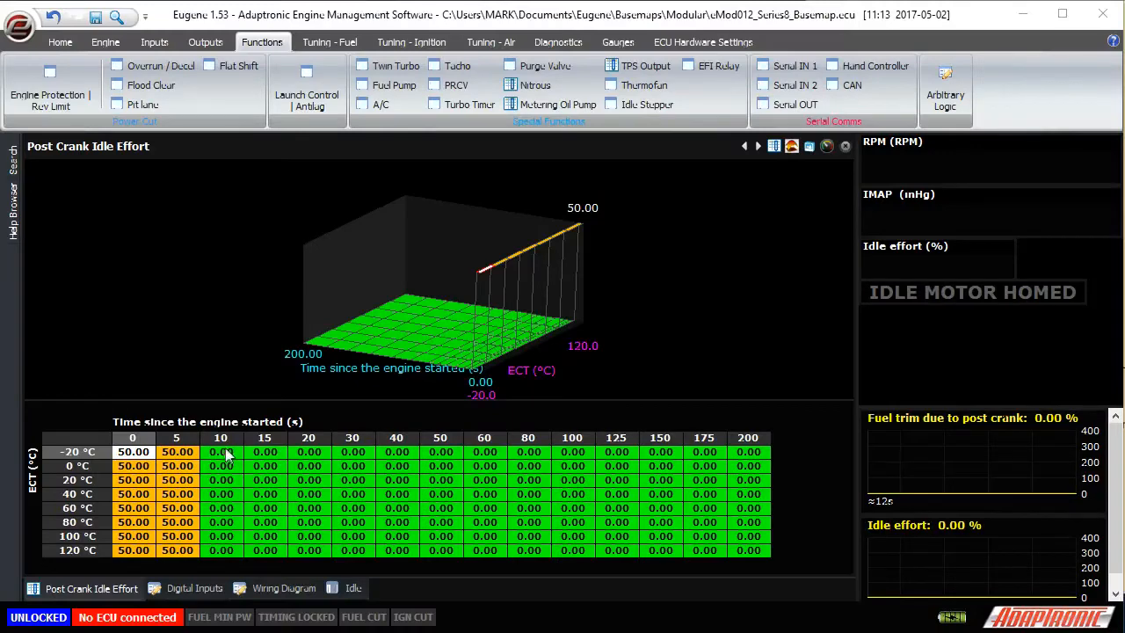
{"action": "left_click_drag", "start_coordinate": [224, 452], "coordinate": [230, 556]}
{"action": "type", "text": "10"}
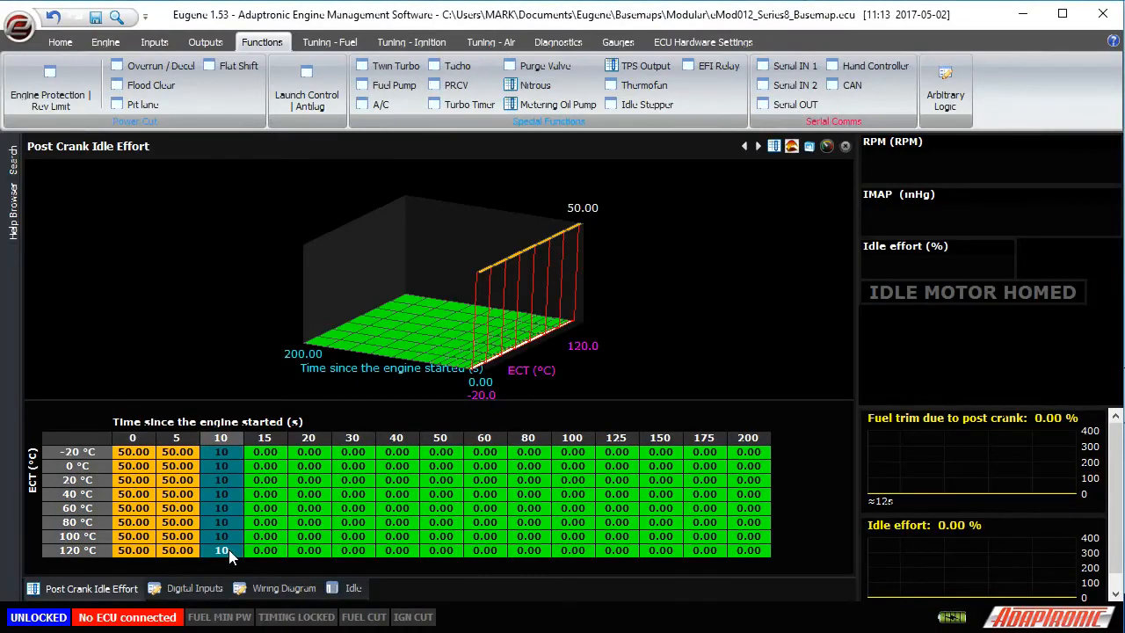
{"action": "key", "text": "Return"}
Step: Set the post crank idle effort at 20 s after engine start to 5 for all coolant temperatures
{"action": "left_click_drag", "start_coordinate": [318, 454], "coordinate": [323, 549]}
{"action": "type", "text": "5"}
{"action": "key", "text": "Return"}
Step: Fill in the post crank idle effort between the 10 s and 20 s columns for all coolant temperatures
{"action": "left_click_drag", "start_coordinate": [213, 452], "coordinate": [321, 552]}
{"action": "right_click", "coordinate": [272, 455]}
{"action": "left_click", "coordinate": [165, 269]}
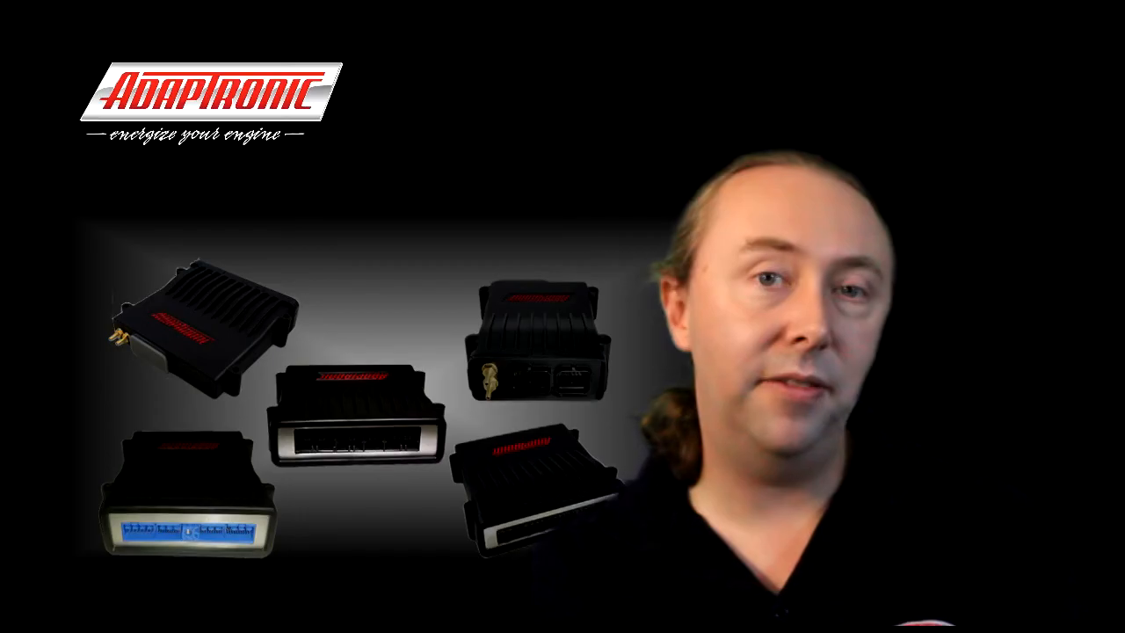